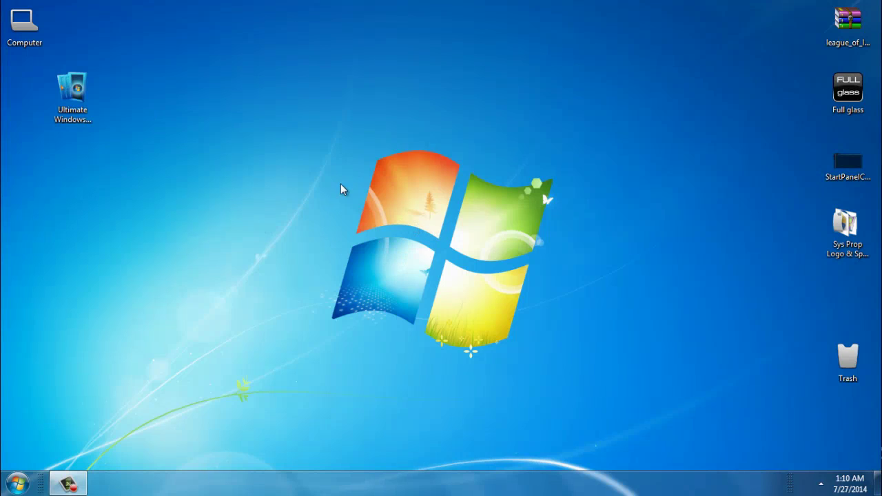
# Open the desktop right-click menu to view its Command, 7tsp, Firefox and AMD Catalyst entries
pyautogui.click(87, 104)
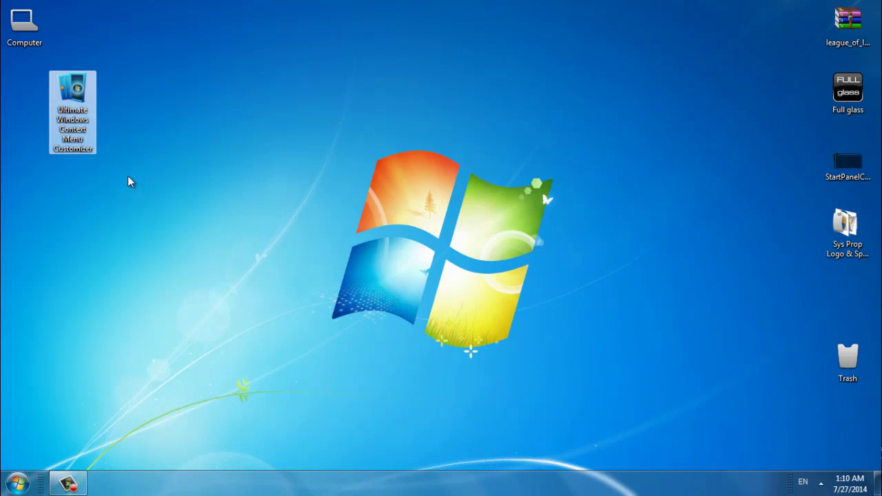
pyautogui.rightClick(208, 88)
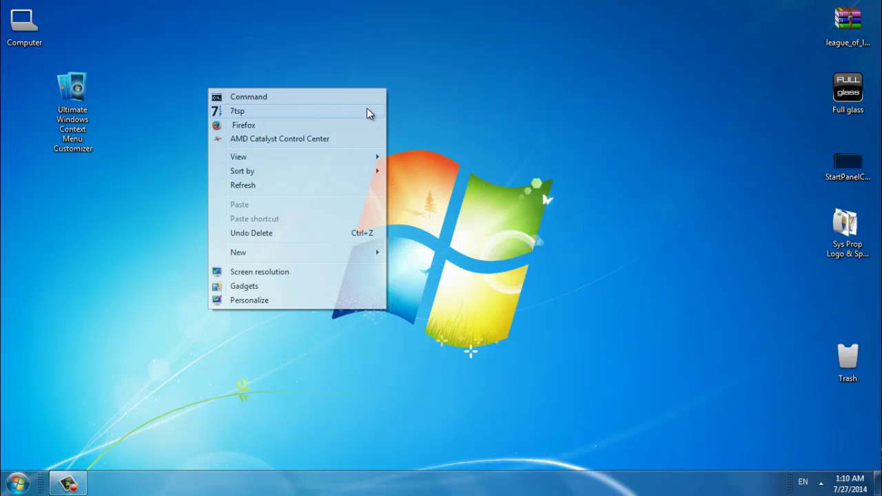
pyautogui.click(175, 103)
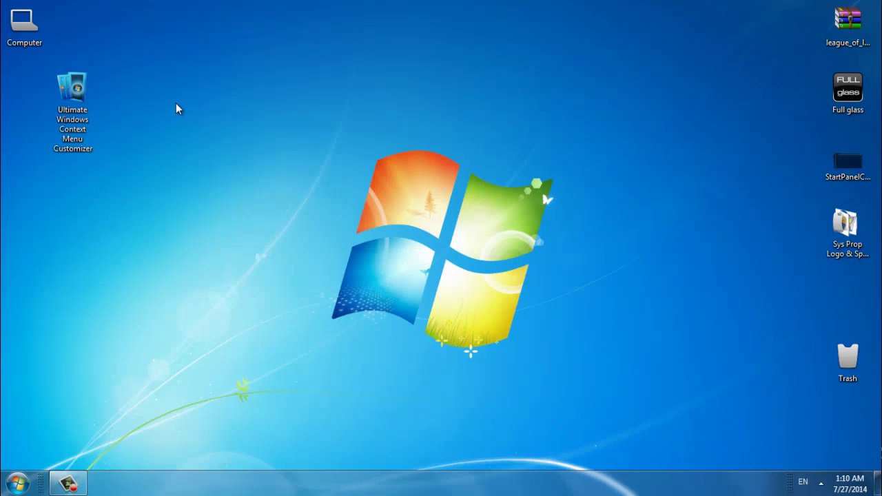
pyautogui.rightClick(175, 103)
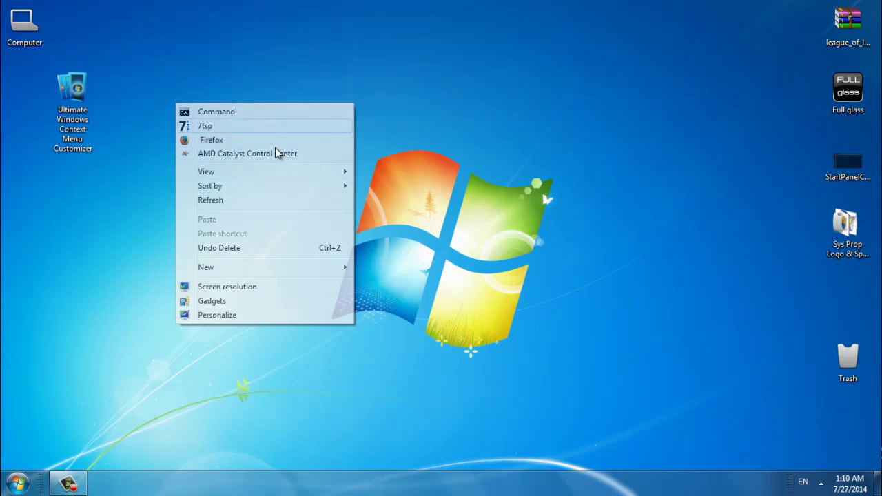
pyautogui.rightClick(130, 118)
# Run the door2windows downloader from the Customizer desktop icon, complete the download and open its folder
pyautogui.click(177, 214)
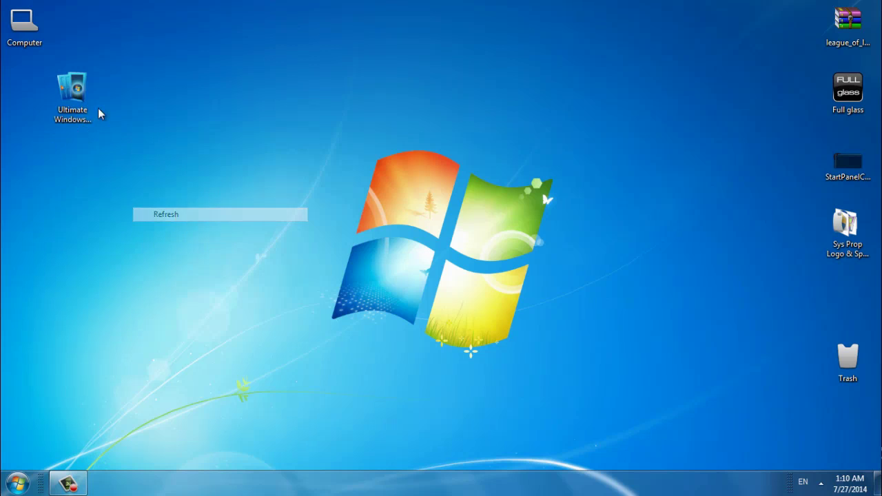
pyautogui.click(82, 110)
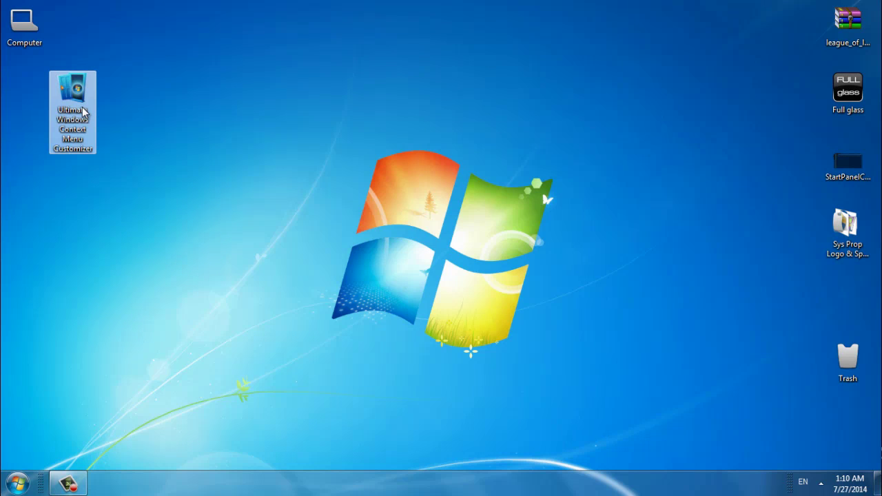
pyautogui.doubleClick(82, 111)
pyautogui.click(478, 252)
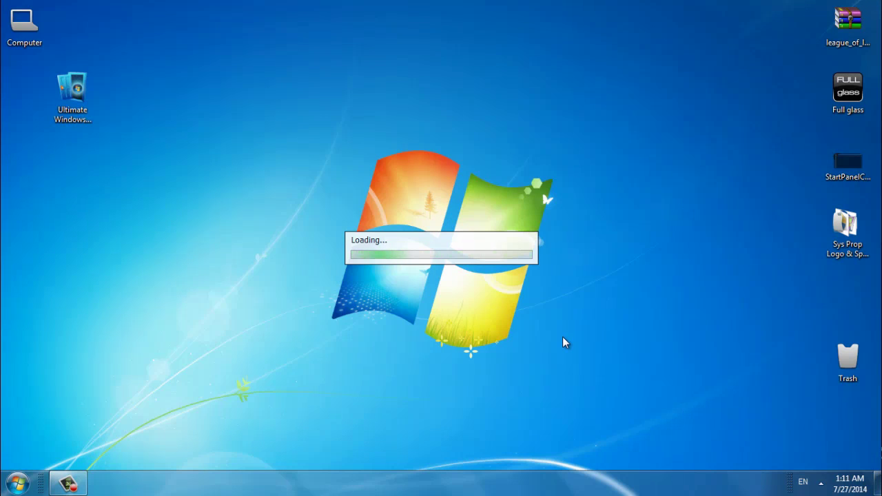
pyautogui.click(589, 394)
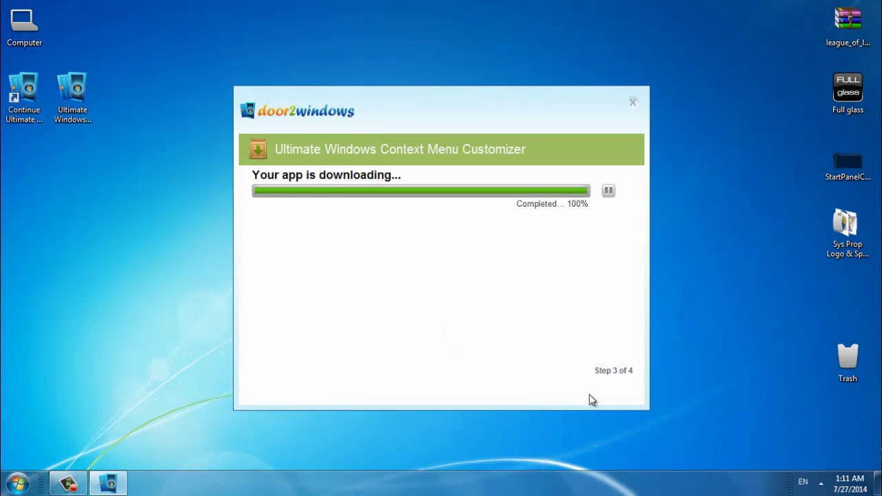
pyautogui.click(584, 392)
pyautogui.click(584, 391)
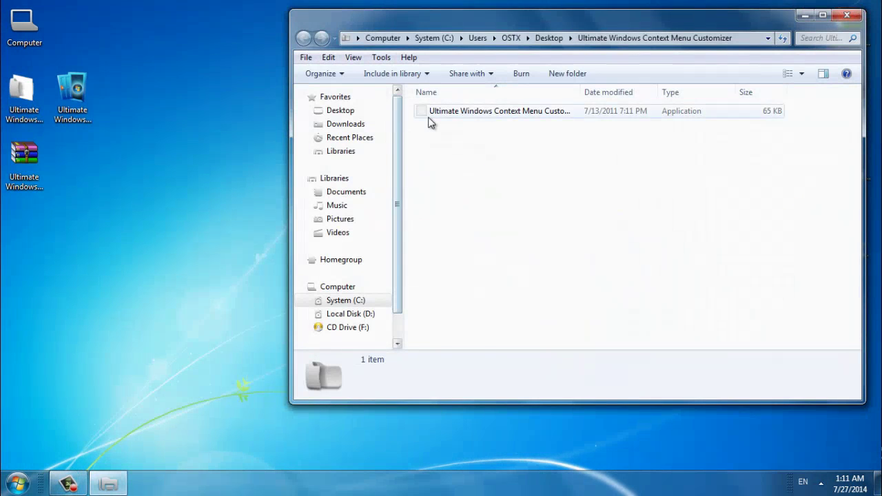
# Launch the downloaded customizer, close the folder window behind it and reposition the customizer
pyautogui.doubleClick(432, 117)
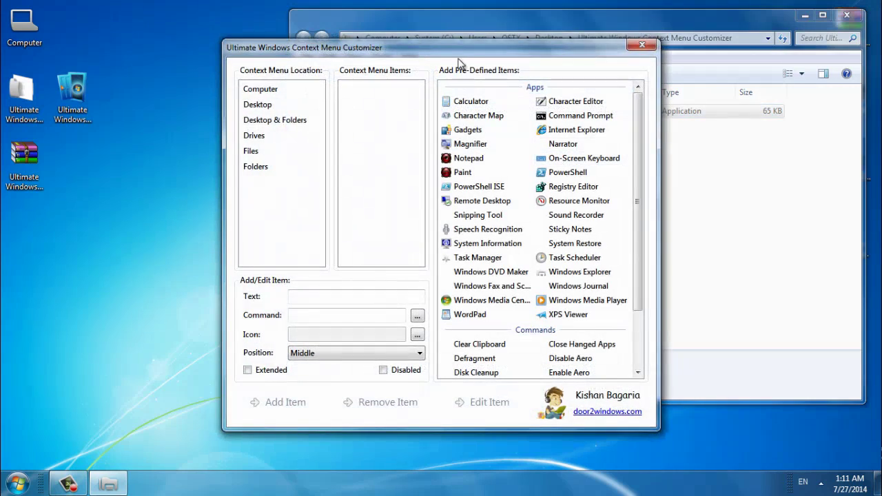
pyautogui.click(847, 15)
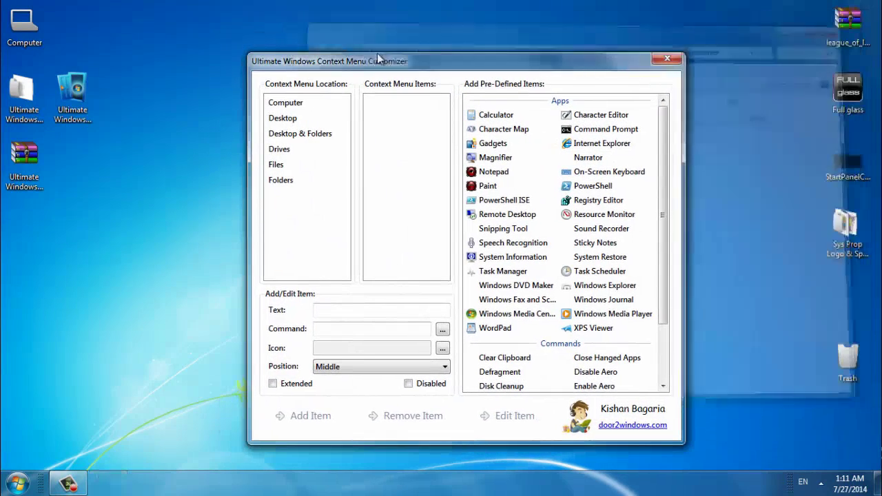
pyautogui.moveTo(399, 60); pyautogui.dragTo(393, 65)
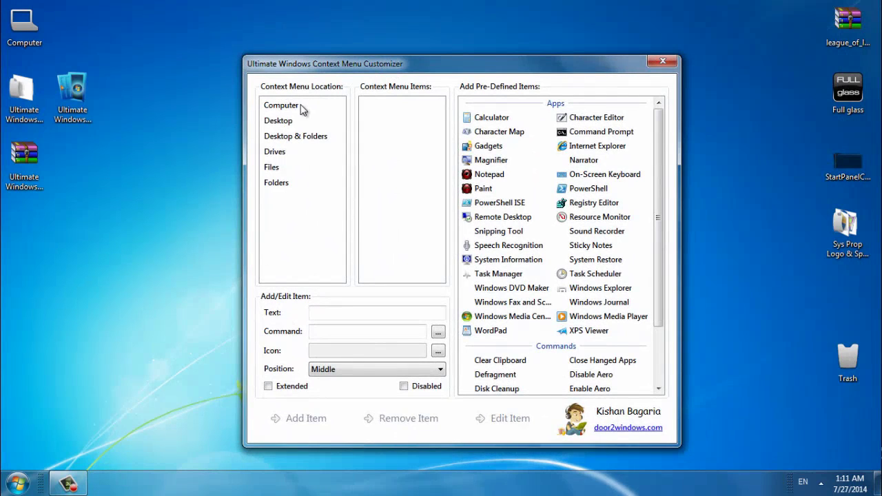
# Browse the Computer, Desktop, Drives and Files and Folders locations, ending on Desktop & Folders
pyautogui.click(294, 107)
pyautogui.click(292, 122)
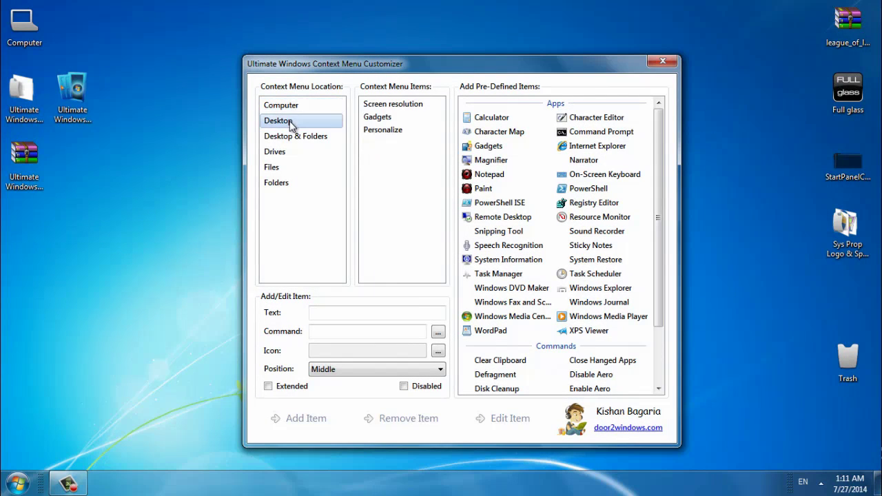
pyautogui.click(293, 139)
pyautogui.click(284, 152)
pyautogui.click(281, 168)
pyautogui.click(289, 122)
pyautogui.click(295, 109)
pyautogui.click(291, 122)
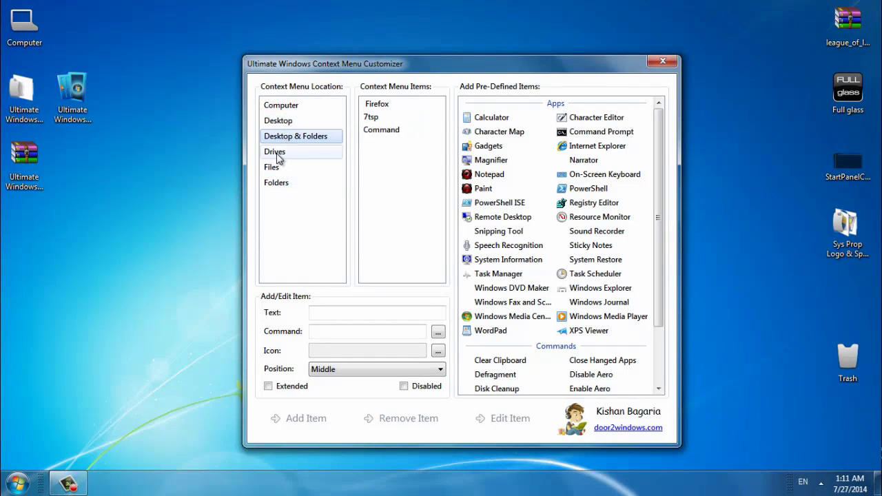
pyautogui.click(280, 152)
pyautogui.click(292, 138)
# Label the new entry 'test' and bring up the file picker for its command program
pyautogui.click(315, 310)
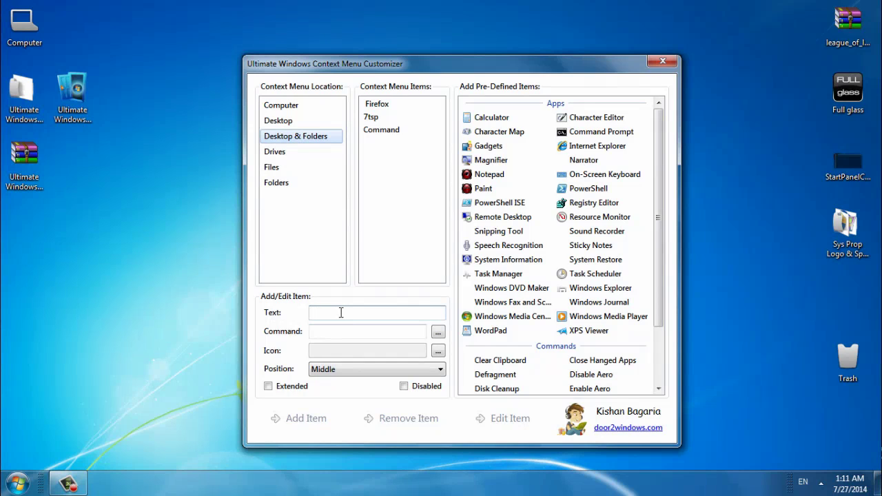
pyautogui.write('test')
pyautogui.click(346, 332)
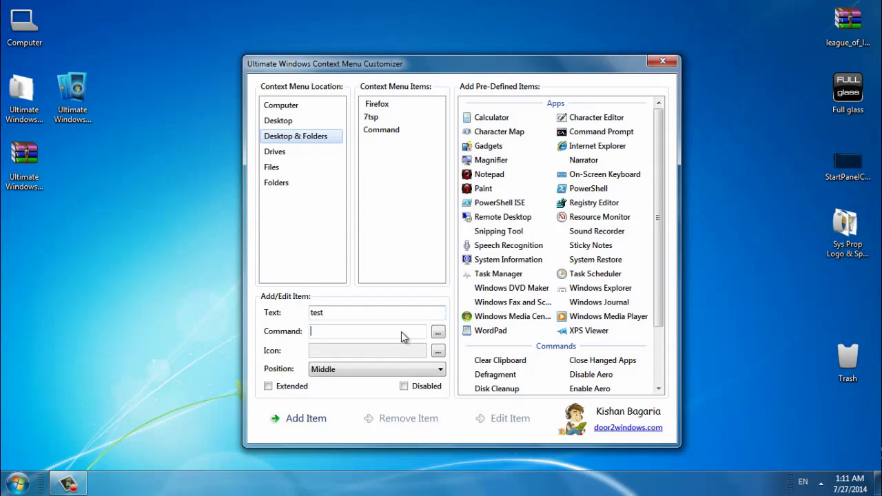
pyautogui.click(441, 331)
# Set the test entry's command to the Photoshop application
pyautogui.click(386, 258)
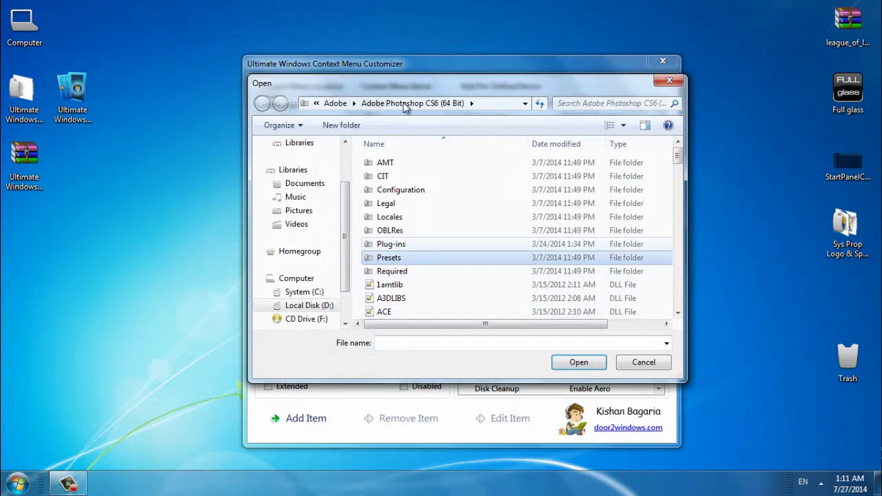
pyautogui.scroll(-4, 469, 303)
pyautogui.scroll(-10, 468, 312)
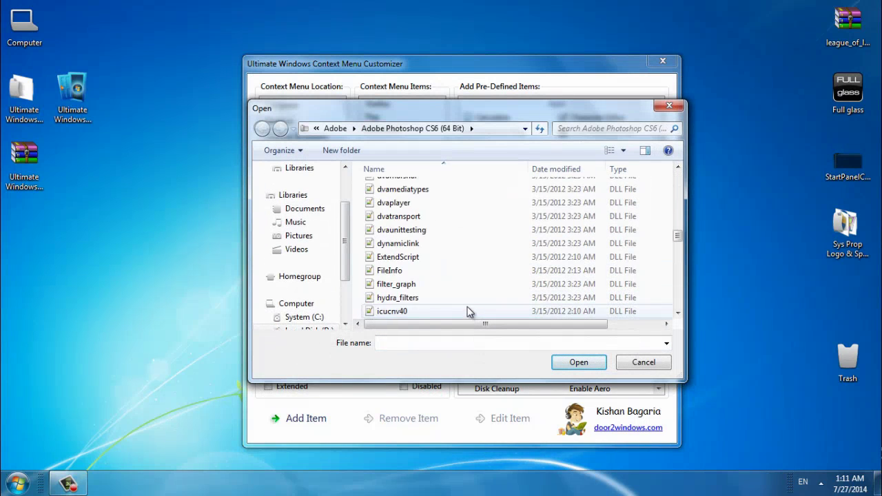
pyautogui.scroll(-5, 467, 312)
pyautogui.scroll(-2, 468, 311)
pyautogui.scroll(1, 467, 312)
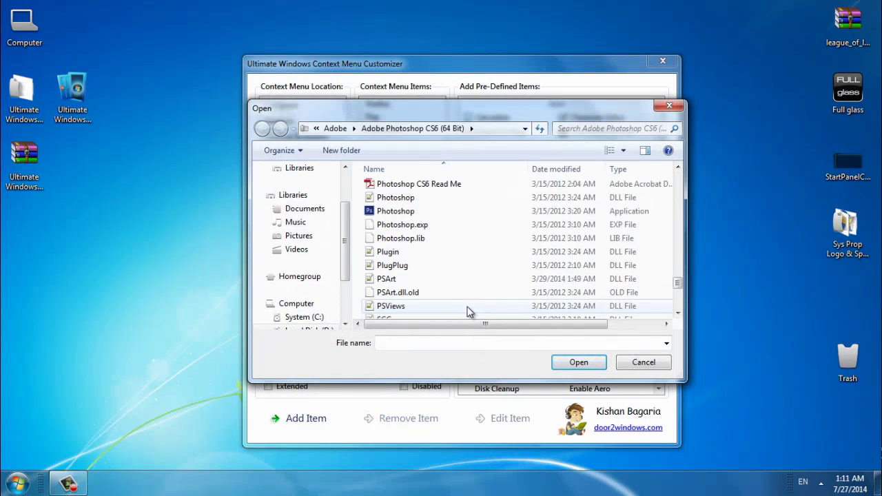
pyautogui.click(405, 215)
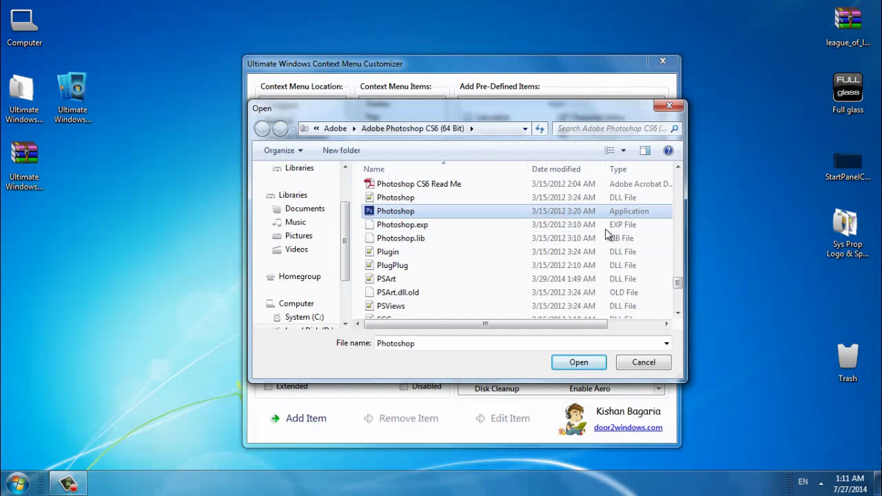
pyautogui.click(576, 368)
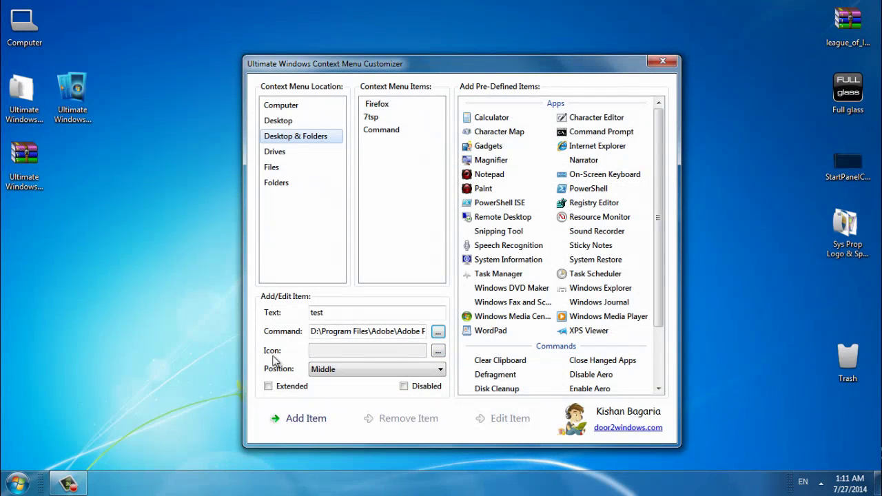
# Set the test entry's icon to Photoshop's icon
pyautogui.click(438, 351)
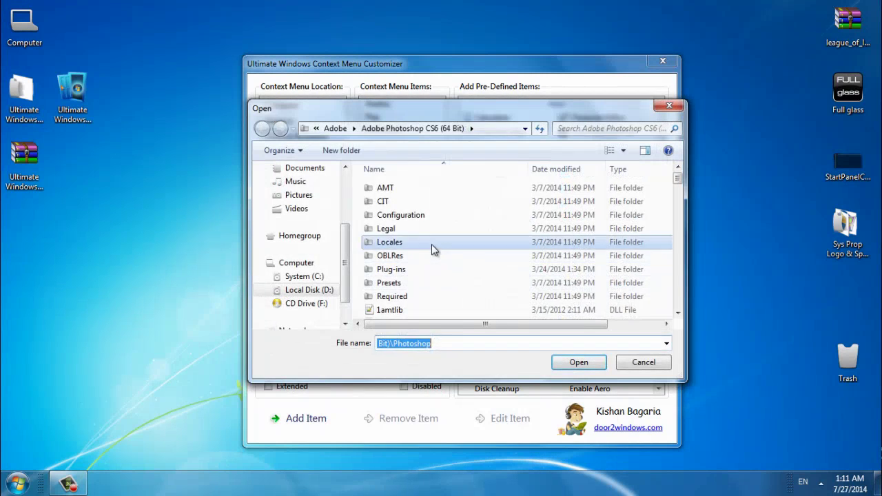
pyautogui.scroll(-3, 431, 248)
pyautogui.scroll(-5, 430, 248)
pyautogui.scroll(-5, 430, 248)
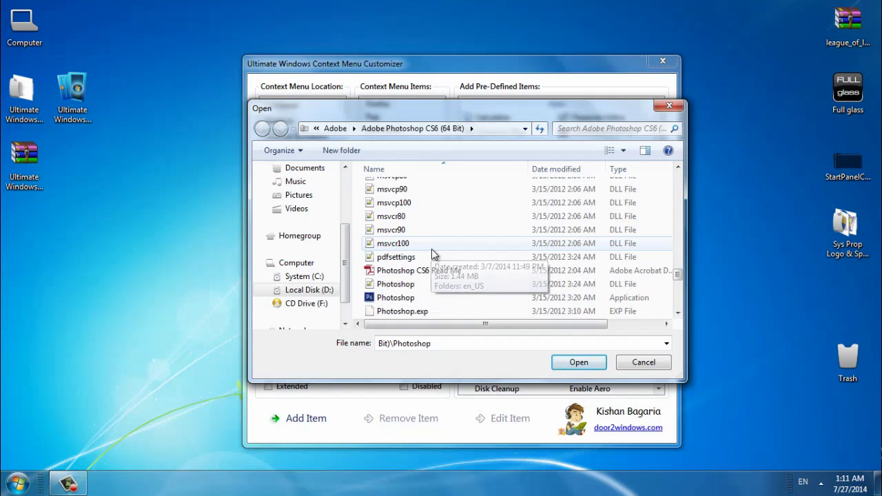
pyautogui.click(414, 303)
pyautogui.click(574, 365)
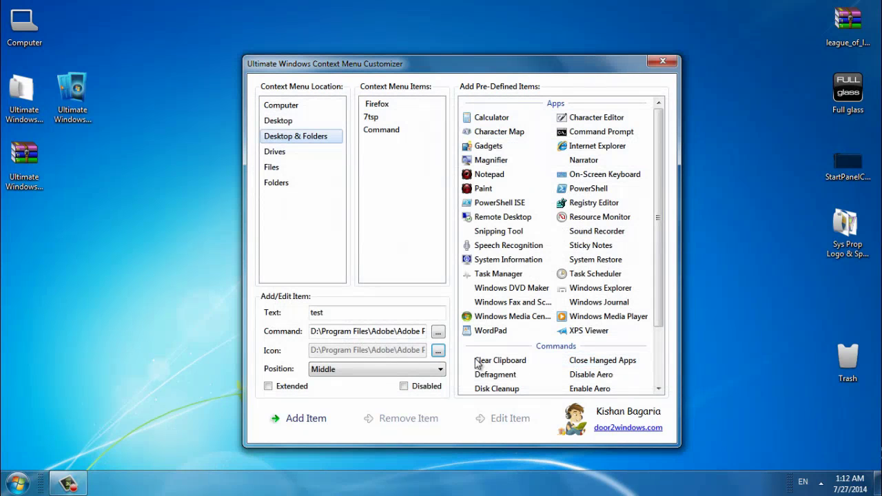
# Set the test entry's position to Top and add it to the Desktop & Folders list
pyautogui.click(329, 369)
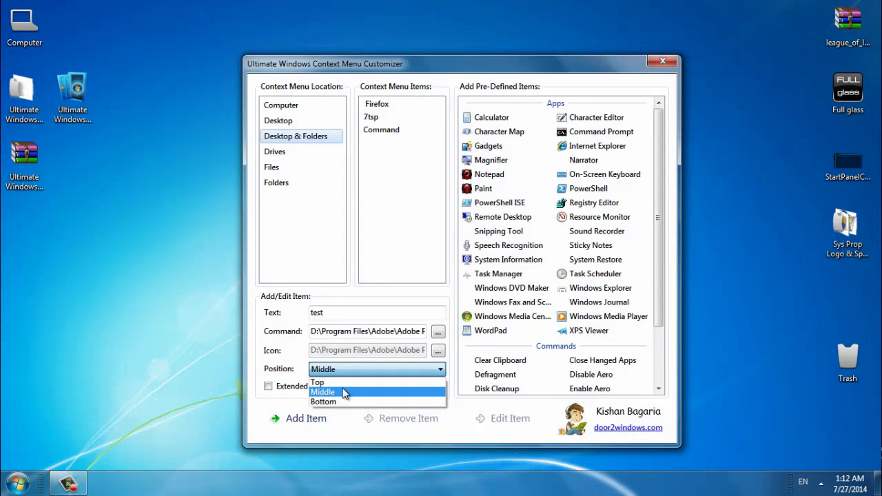
pyautogui.click(340, 382)
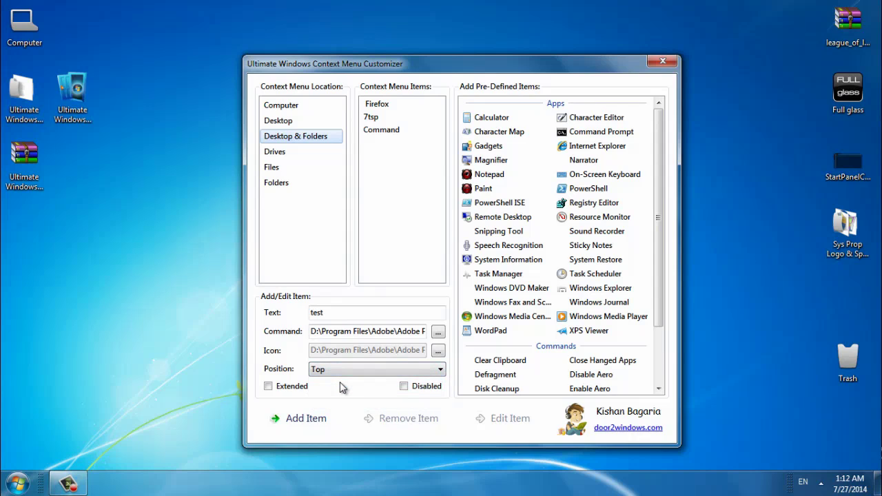
pyautogui.click(293, 432)
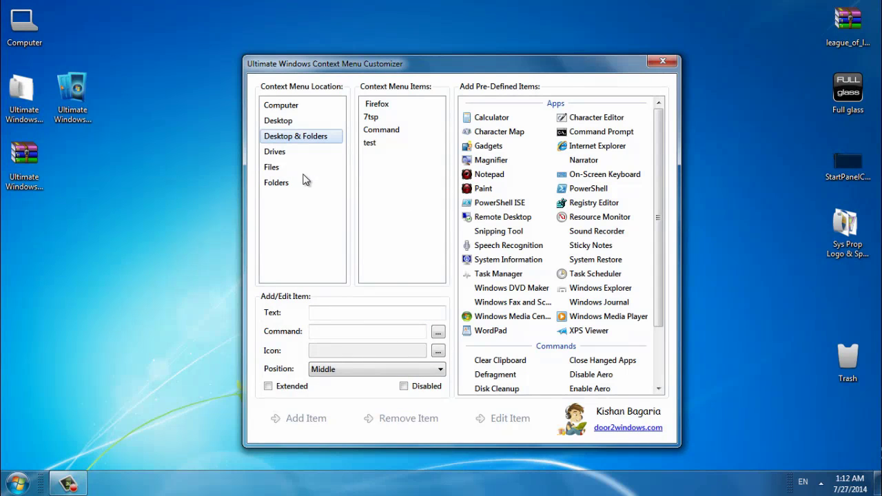
pyautogui.rightClick(186, 129)
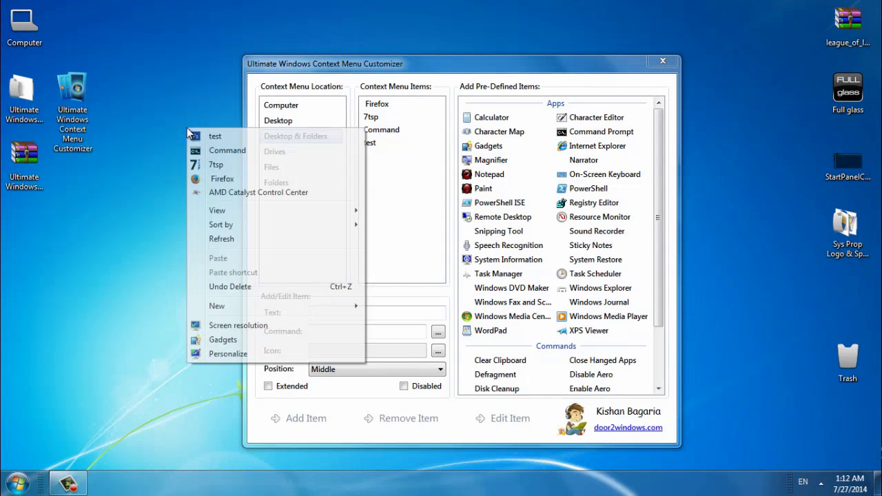
pyautogui.rightClick(143, 95)
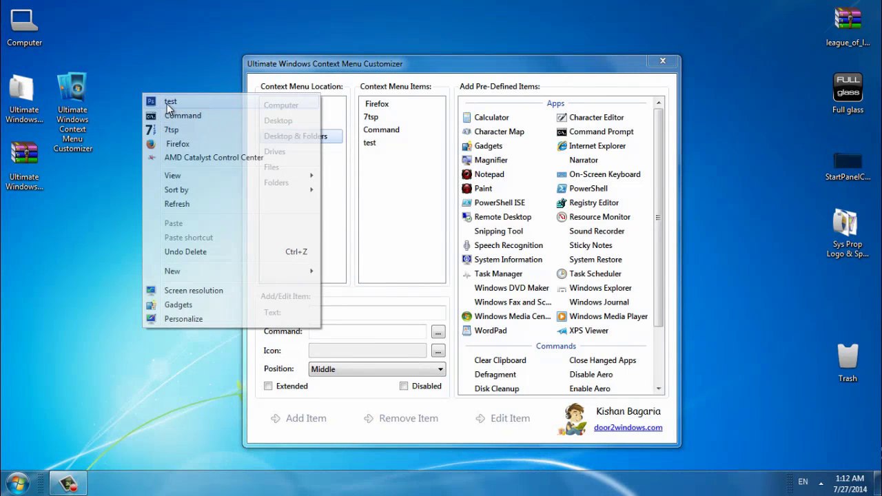
pyautogui.click(203, 79)
pyautogui.click(370, 142)
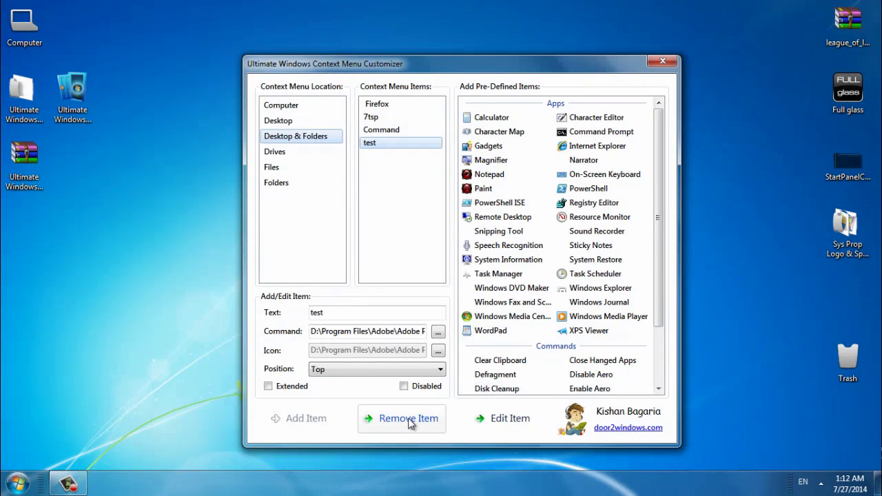
# Remove the test entry and confirm the desktop right-click menu no longer shows it
pyautogui.click(411, 422)
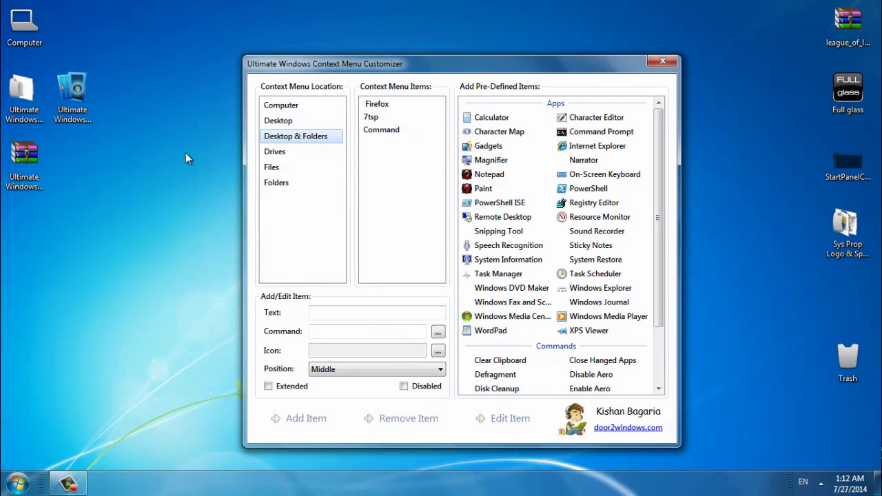
pyautogui.rightClick(178, 122)
pyautogui.click(184, 82)
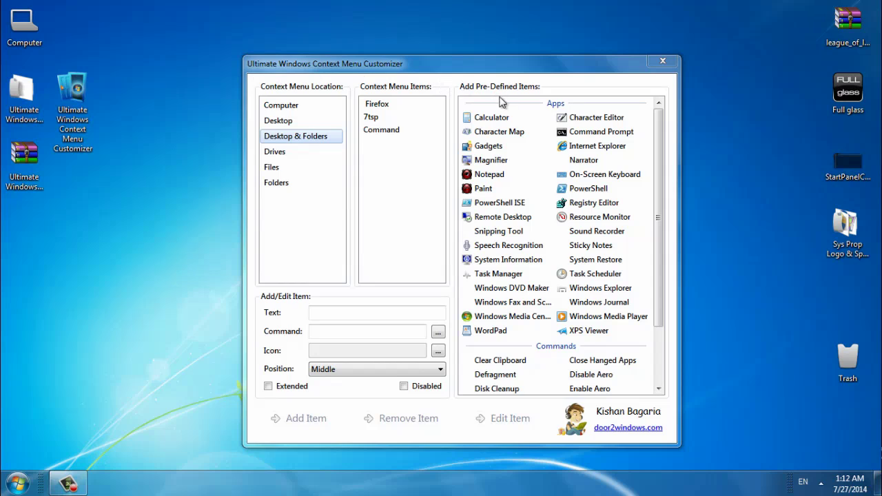
# Look over predefined apps Calculator, Paint, Windows Media Center and Resource Monitor
pyautogui.click(499, 119)
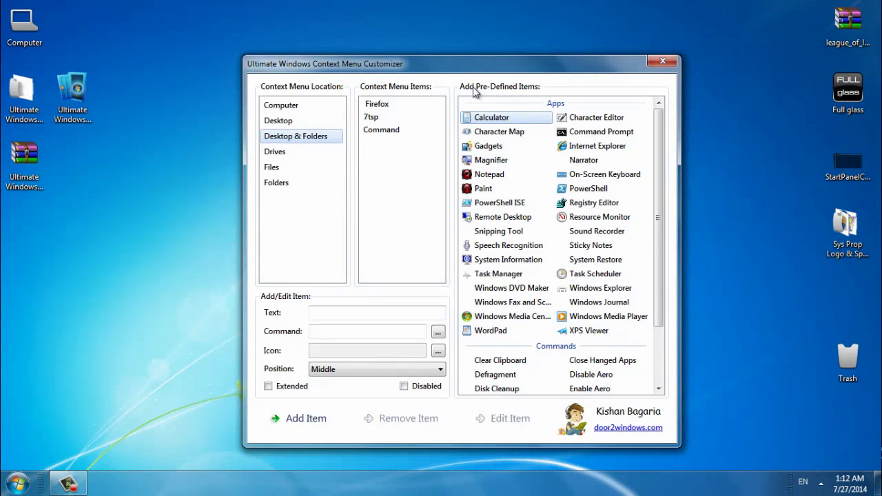
pyautogui.click(484, 190)
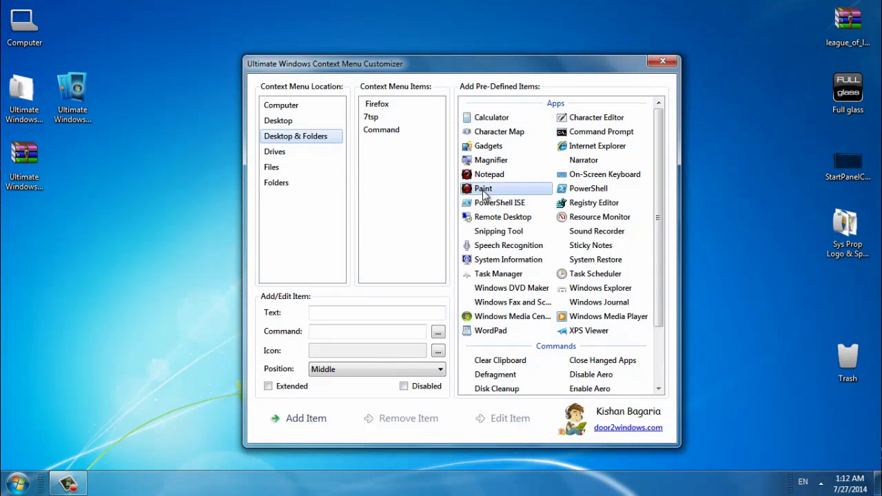
pyautogui.click(500, 317)
pyautogui.scroll(-2, 506, 332)
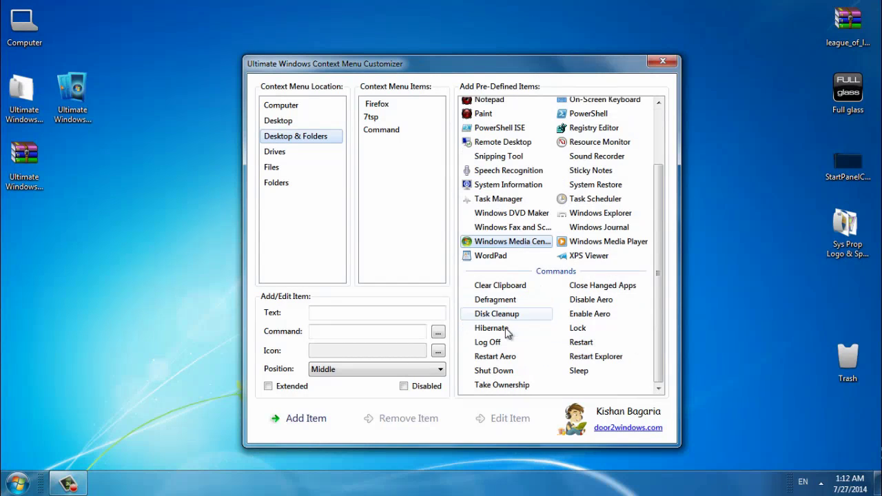
pyautogui.click(607, 141)
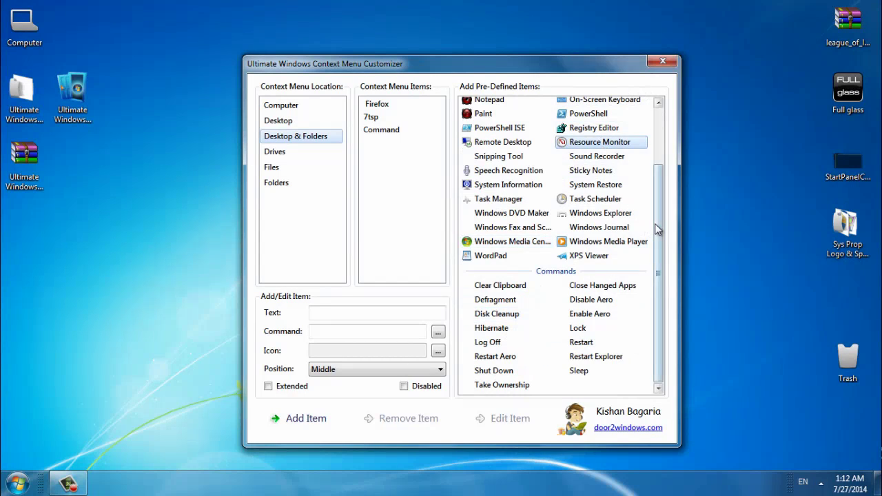
pyautogui.moveTo(656, 229); pyautogui.dragTo(655, 162)
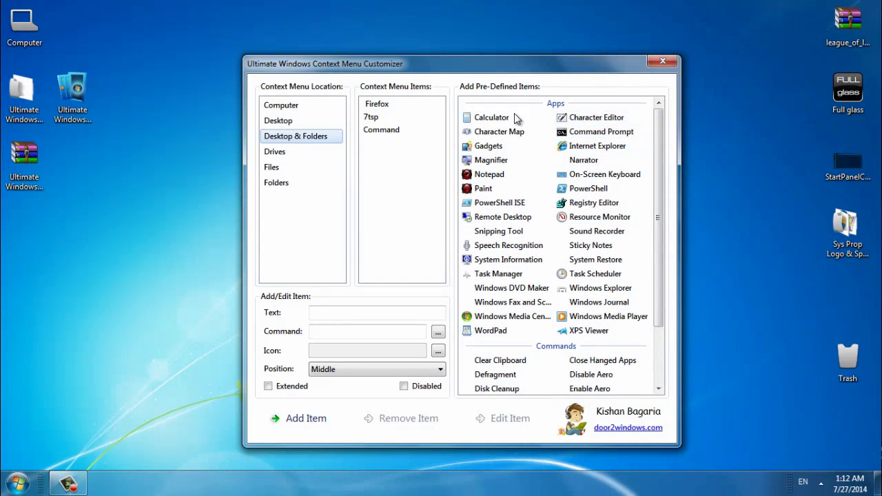
# Recheck the desktop menu, review Notepad, Clear Clipboard and Defragment, then show Drives entries
pyautogui.rightClick(201, 122)
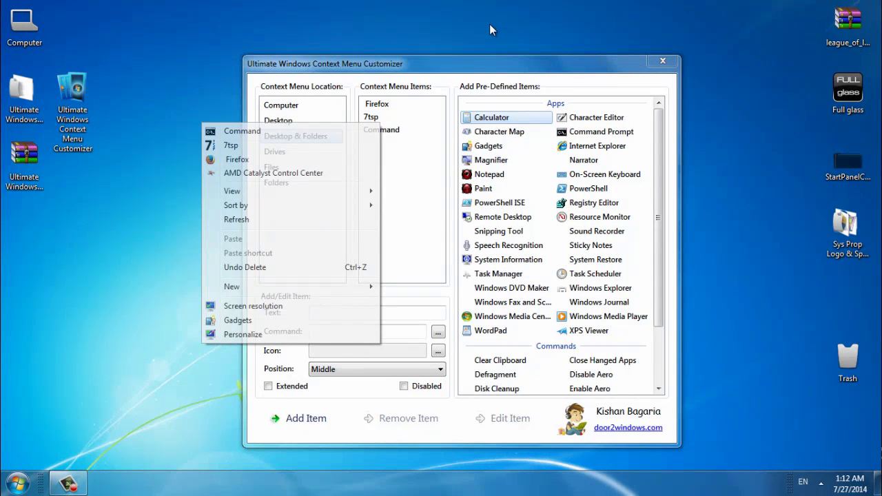
pyautogui.click(486, 174)
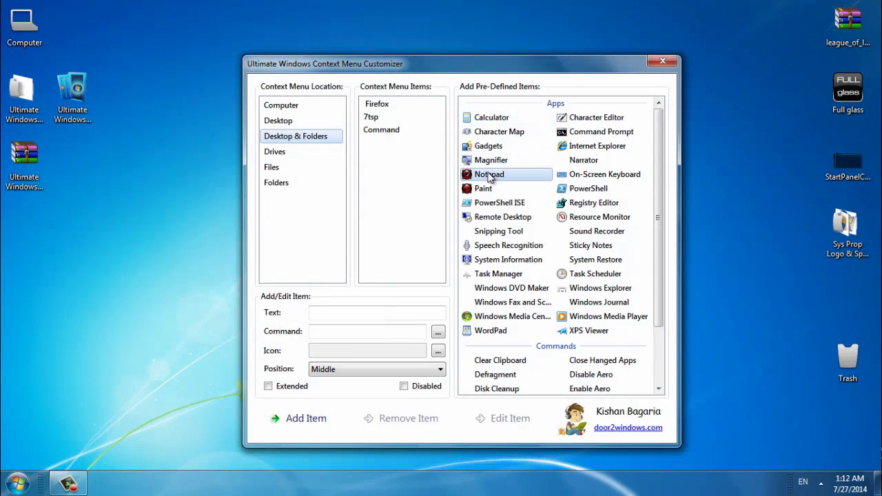
pyautogui.scroll(-2, 540, 279)
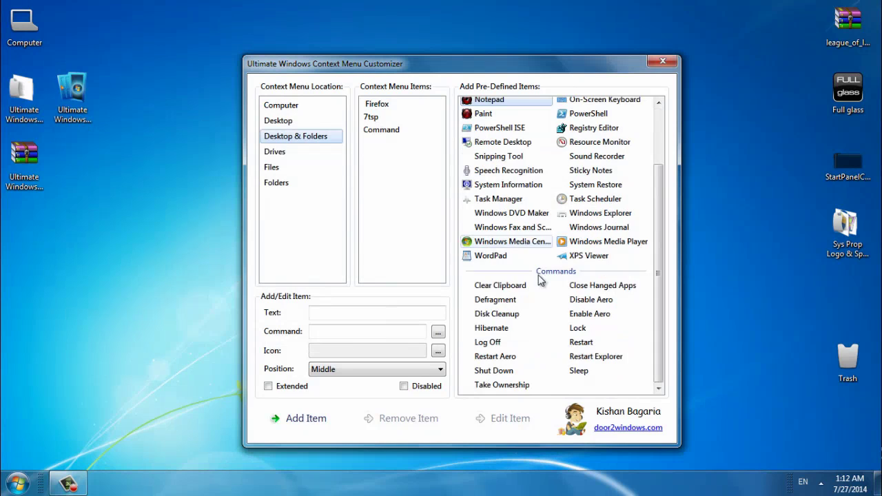
pyautogui.click(500, 286)
pyautogui.click(496, 303)
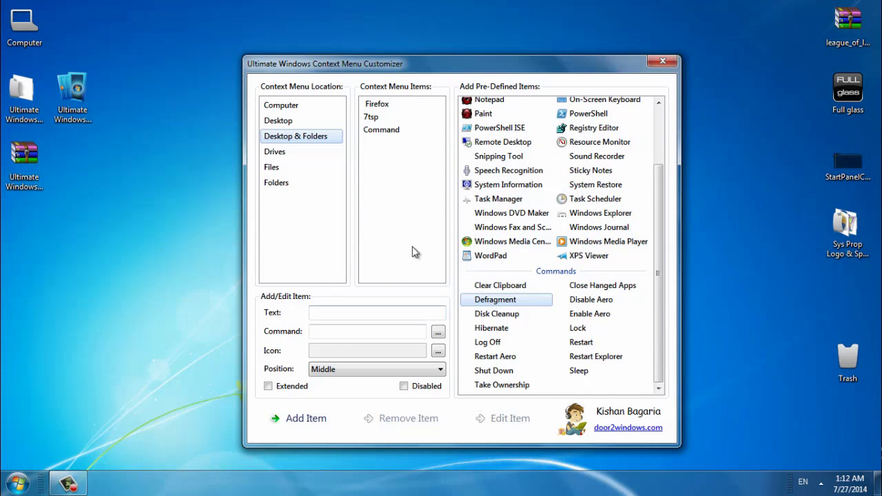
pyautogui.scroll(2, 434, 304)
pyautogui.moveTo(635, 63); pyautogui.dragTo(660, 50)
pyautogui.click(306, 139)
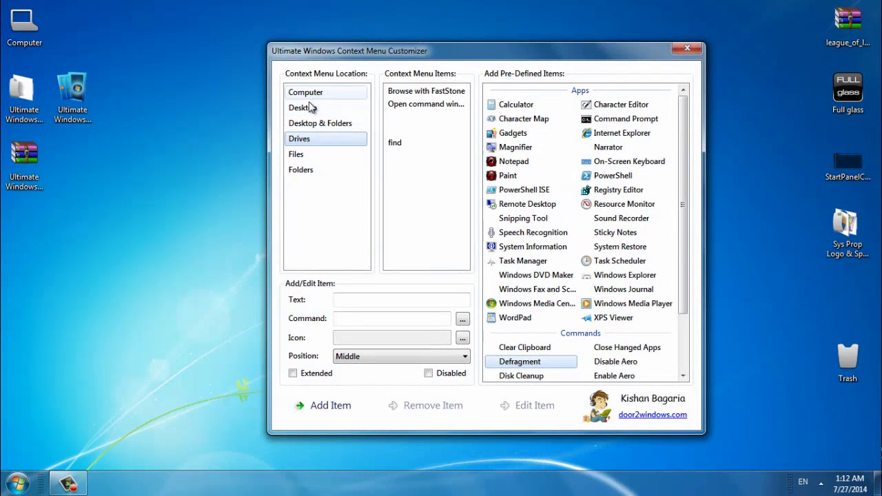
# Review the Computer, Desktop, Desktop & Folders, Drives and Folders entries, then close the customizer
pyautogui.click(313, 96)
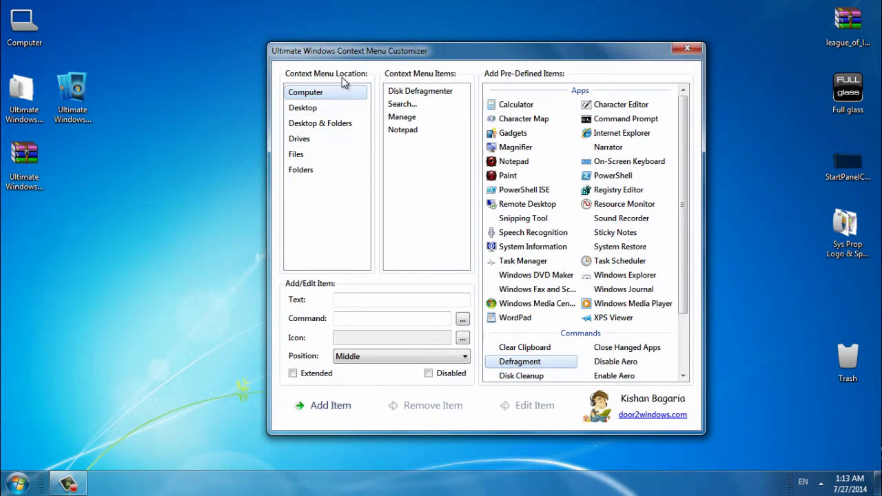
pyautogui.click(312, 111)
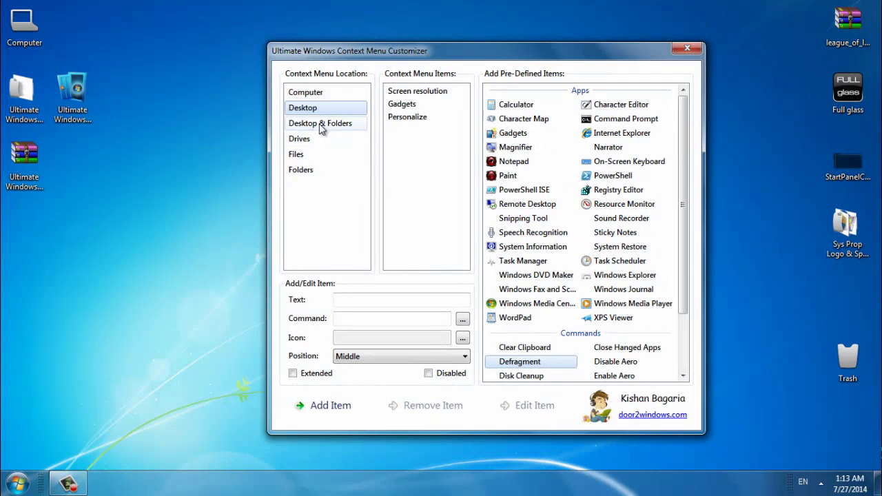
pyautogui.click(343, 128)
pyautogui.click(310, 139)
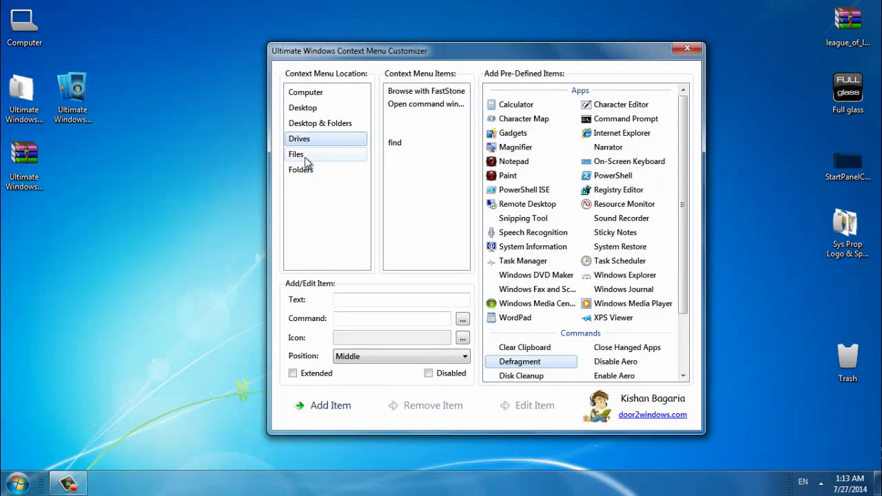
pyautogui.click(309, 170)
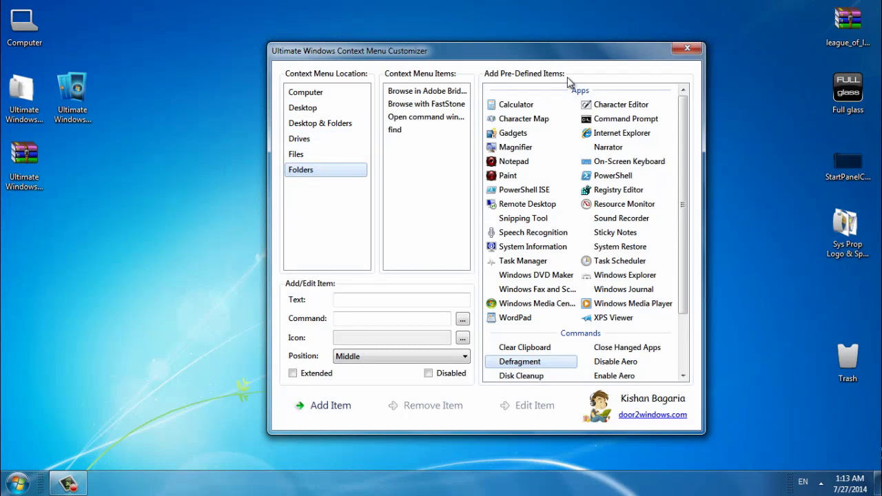
pyautogui.click(698, 48)
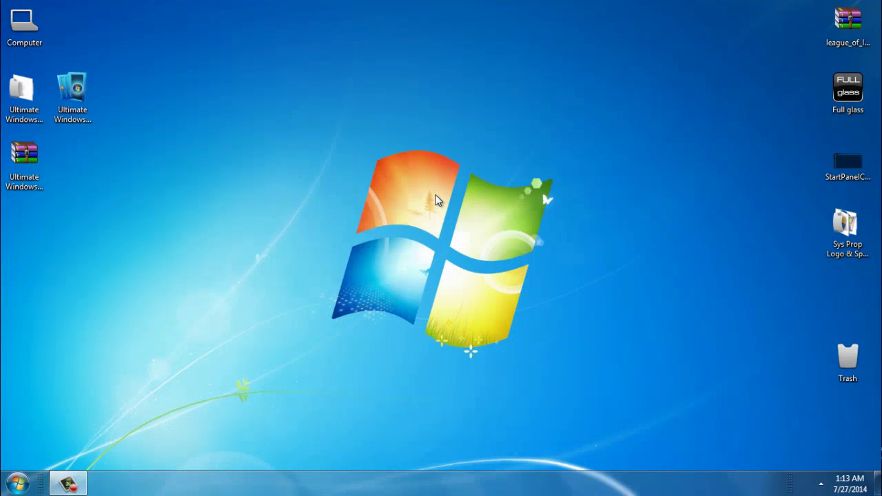